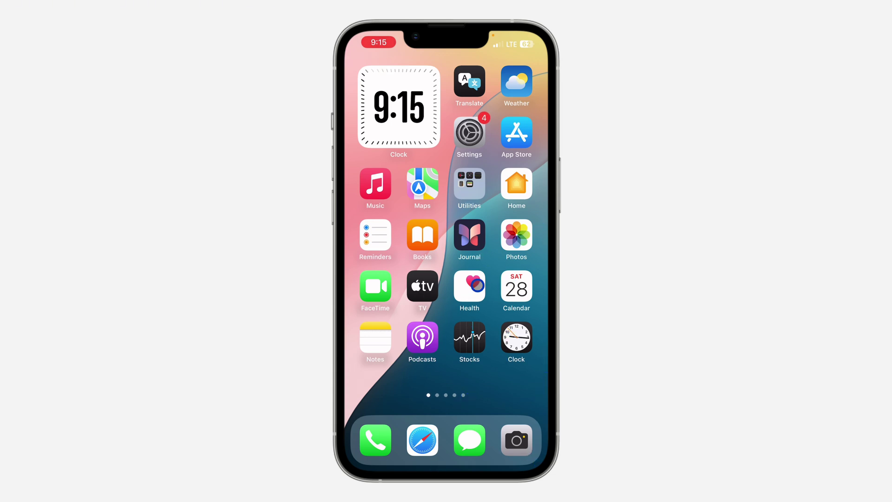
Launch Safari, load showmax.com, and go to the Showmax Account page
{"action": "left_click", "coordinate": [422, 440]}
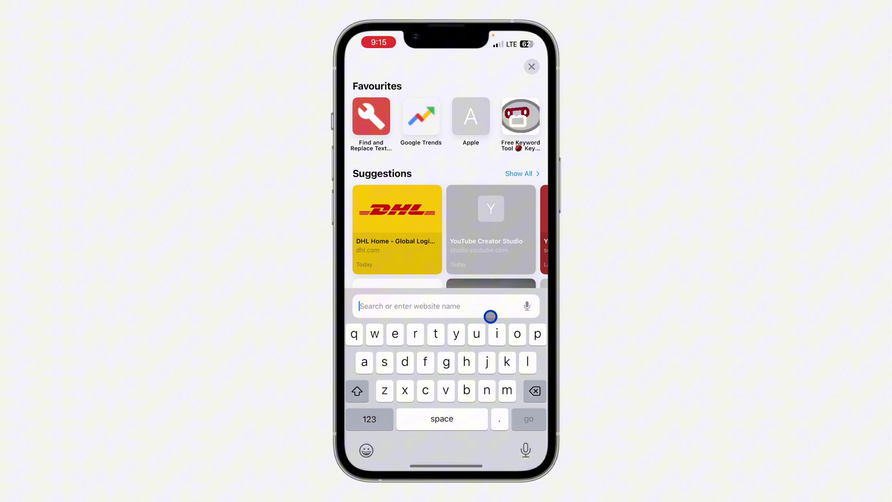
{"action": "type", "text": "sh"}
{"action": "left_click", "coordinate": [489, 278]}
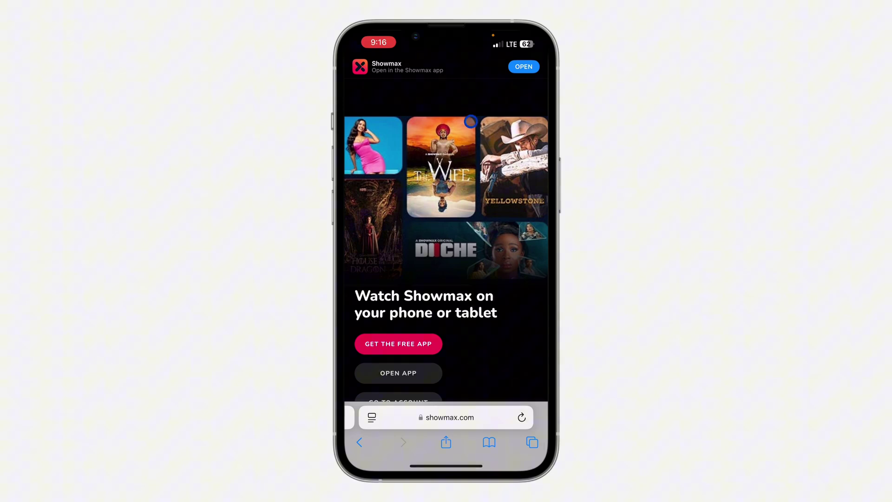
{"action": "scroll", "coordinate": [435, 231], "scroll_direction": "down", "scroll_amount": 2}
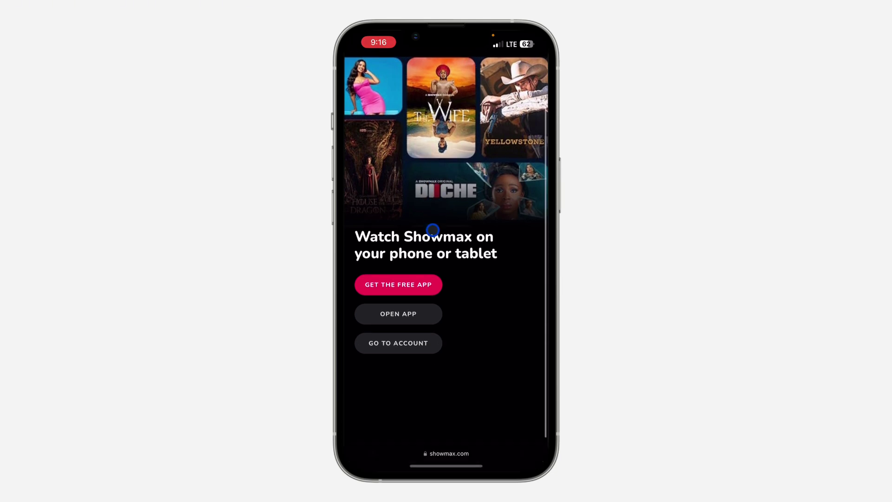
{"action": "left_click", "coordinate": [414, 340]}
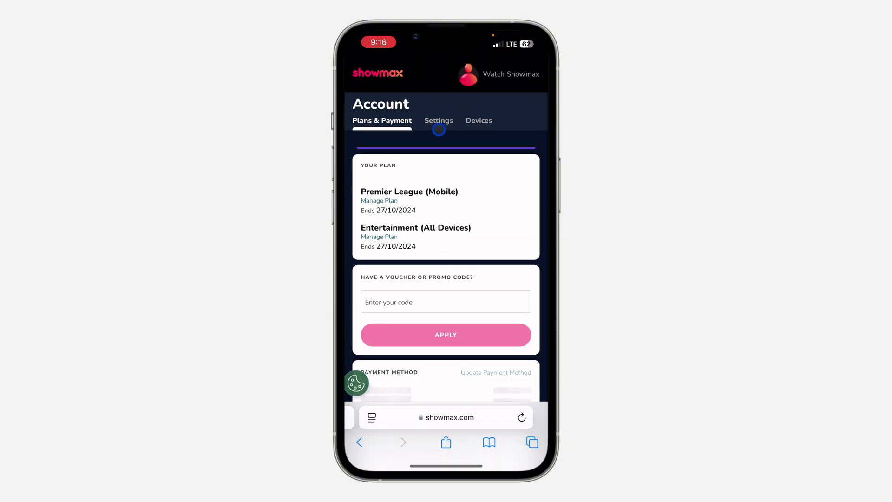
Open the Devices tab to list the current browser and two other signed-in iPhones
{"action": "left_click", "coordinate": [480, 119]}
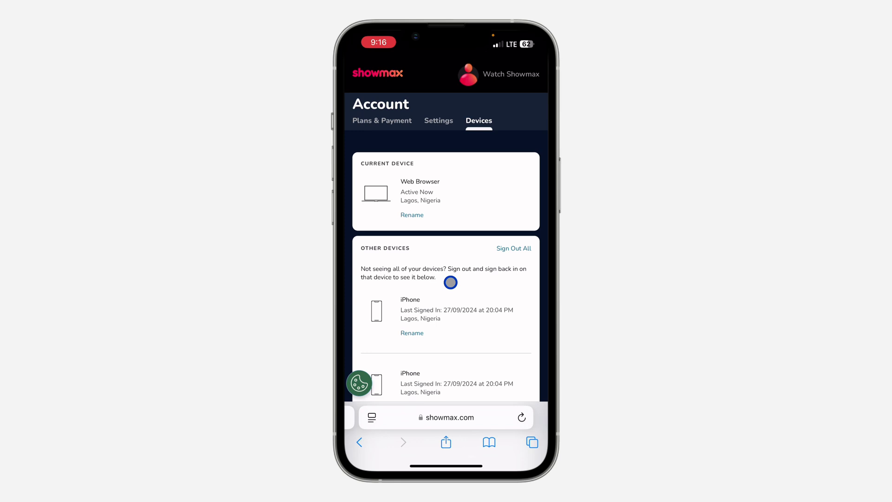
{"action": "scroll", "coordinate": [507, 249], "scroll_direction": "down", "scroll_amount": 2}
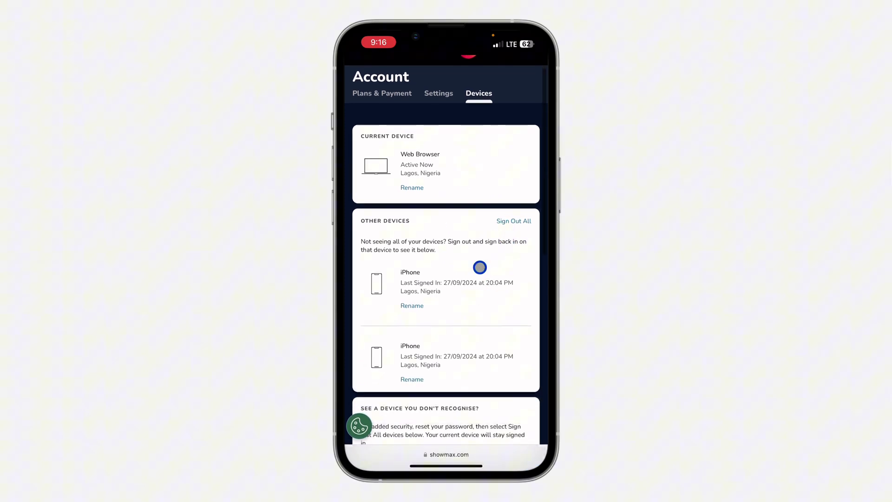
{"action": "scroll", "coordinate": [527, 307], "scroll_direction": "down", "scroll_amount": 2}
{"action": "scroll", "coordinate": [467, 243], "scroll_direction": "up", "scroll_amount": 1}
{"action": "scroll", "coordinate": [496, 149], "scroll_direction": "up", "scroll_amount": 2}
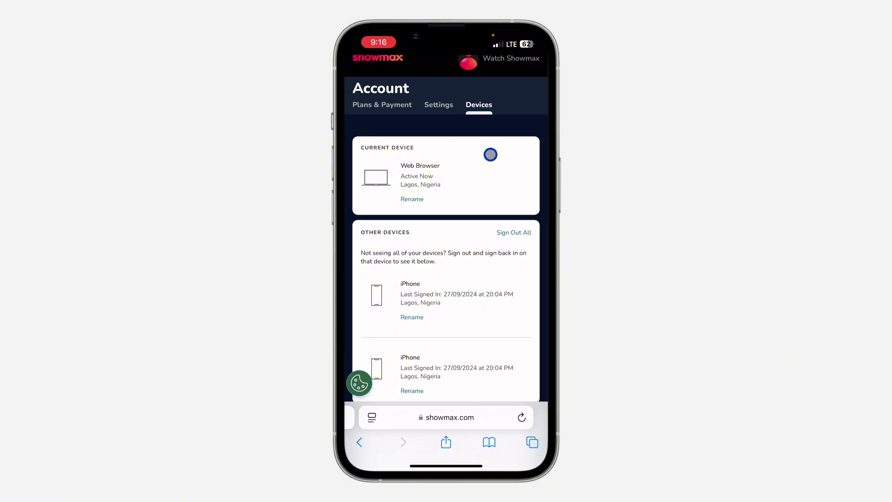
{"action": "scroll", "coordinate": [490, 154], "scroll_direction": "down", "scroll_amount": 2}
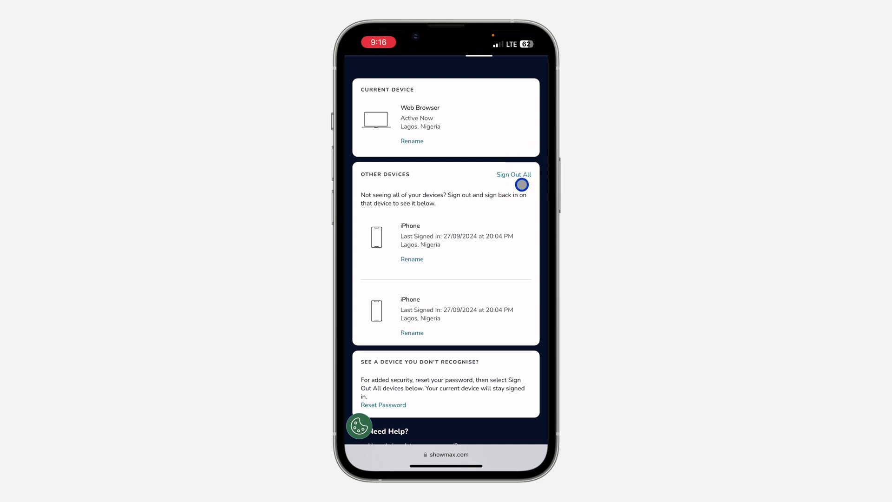
{"action": "left_click", "coordinate": [515, 175]}
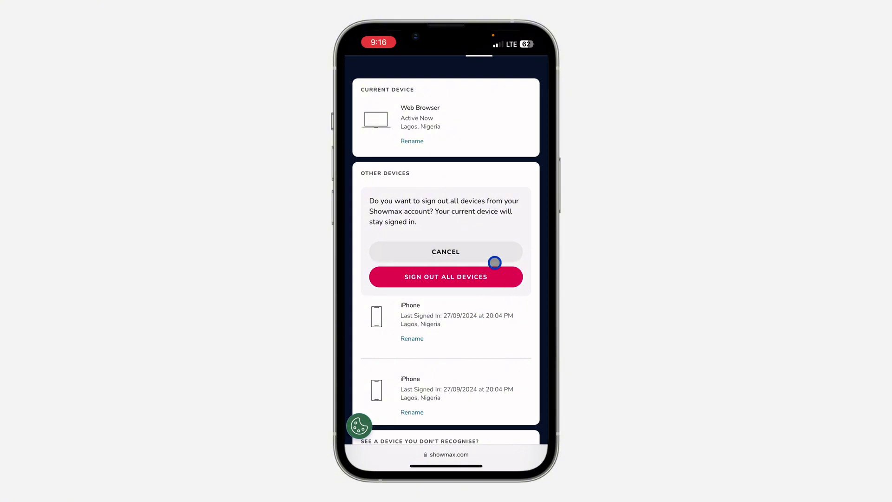
{"action": "left_click", "coordinate": [485, 251]}
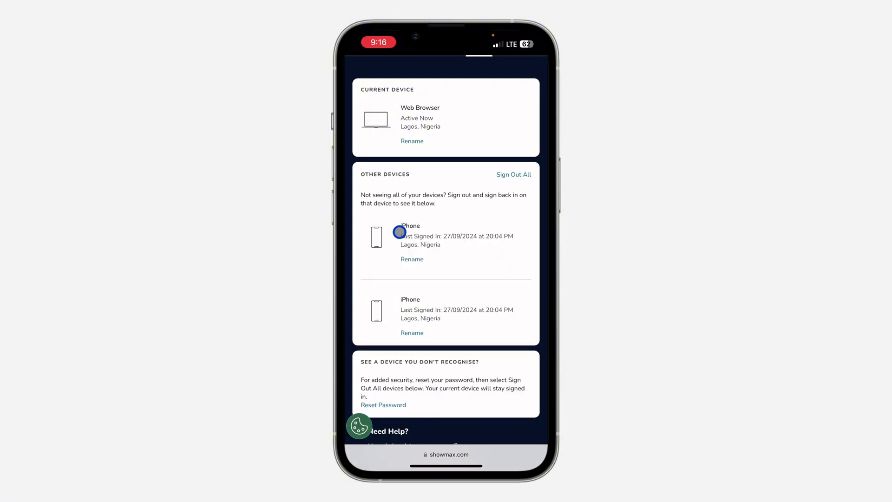
{"action": "left_click", "coordinate": [413, 259]}
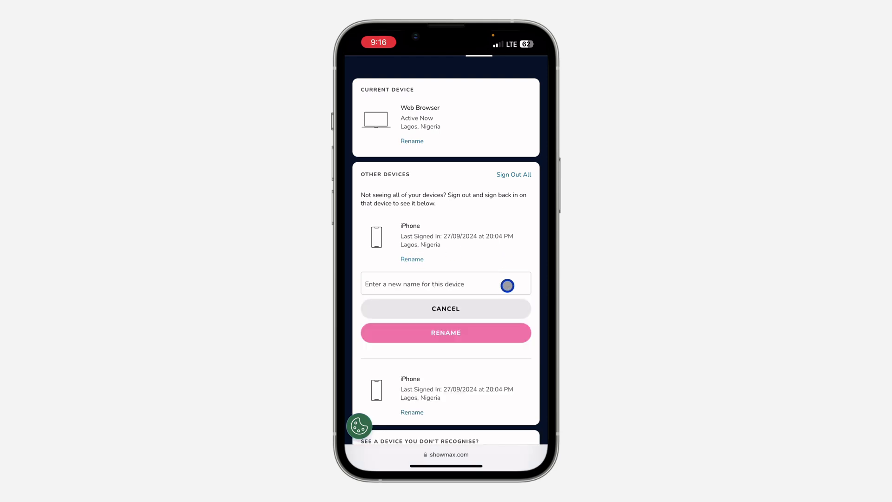
{"action": "left_click", "coordinate": [474, 311]}
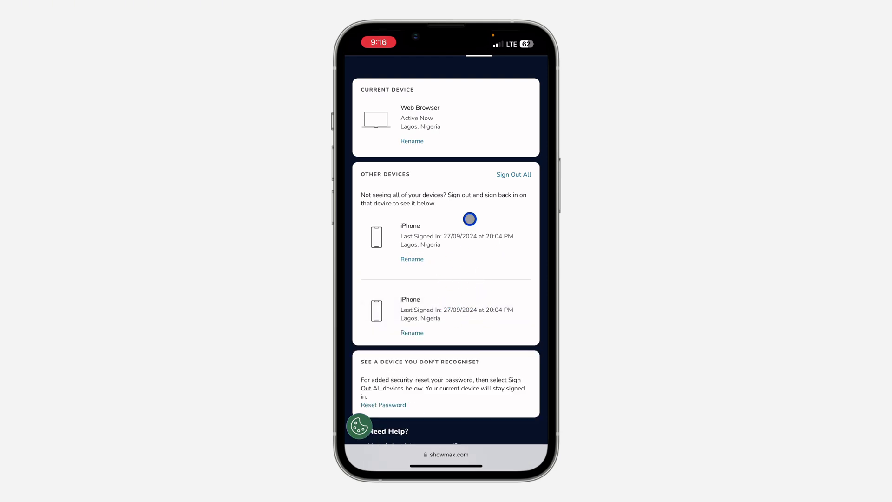
{"action": "scroll", "coordinate": [512, 337], "scroll_direction": "down", "scroll_amount": 2}
{"action": "left_click_drag", "start_coordinate": [529, 35], "coordinate": [527, 266]}
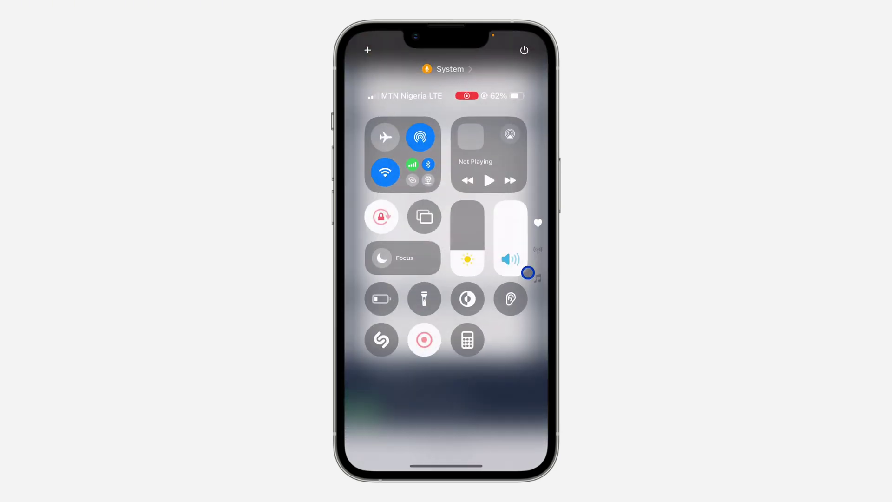